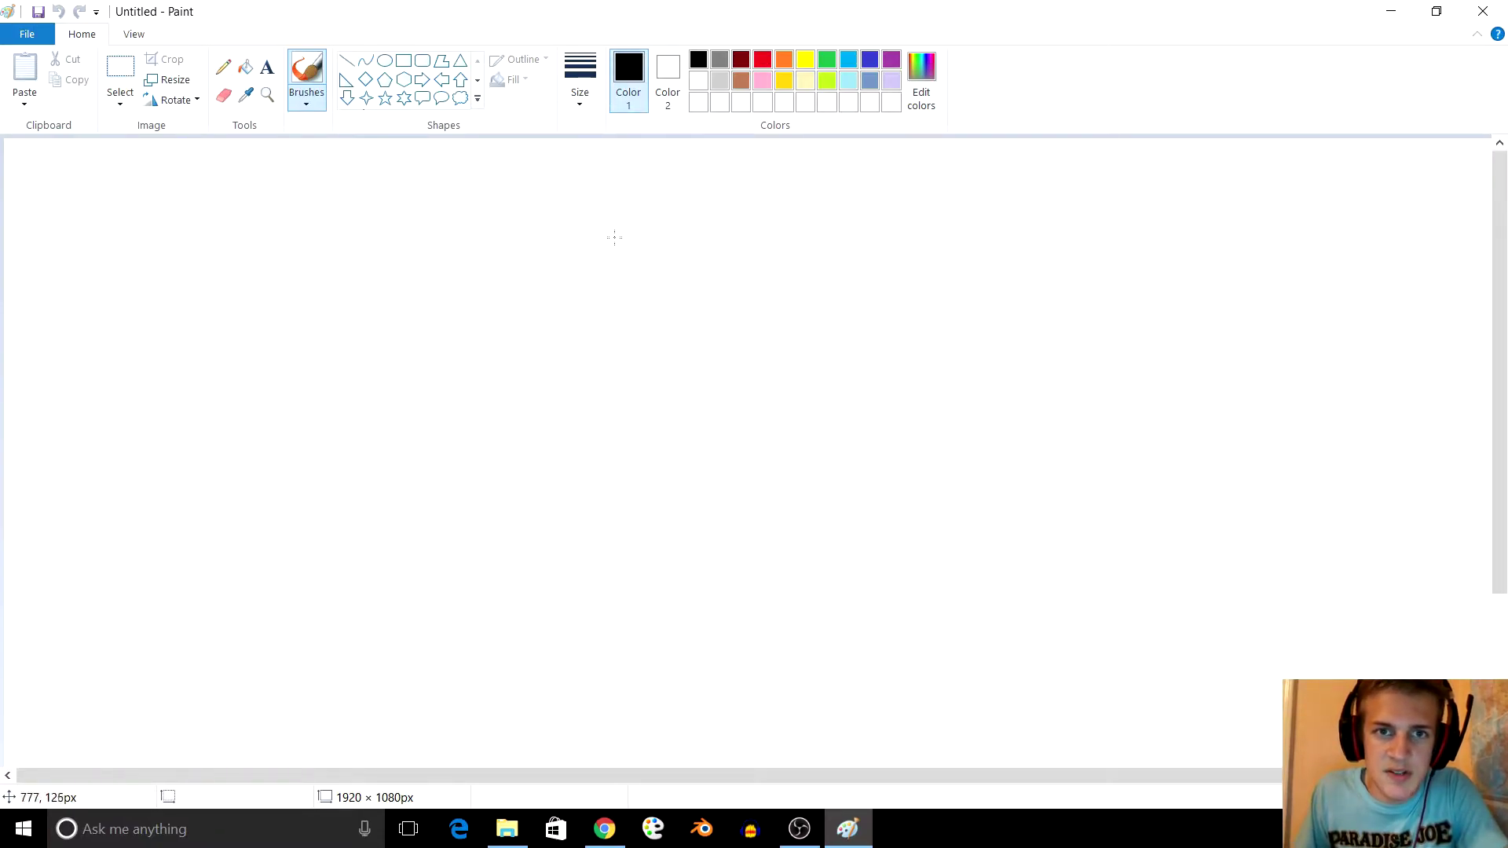
# Drag the watchtower PNG from the Graphics folder into Paint and bring it forward
pyautogui.click(507, 828)
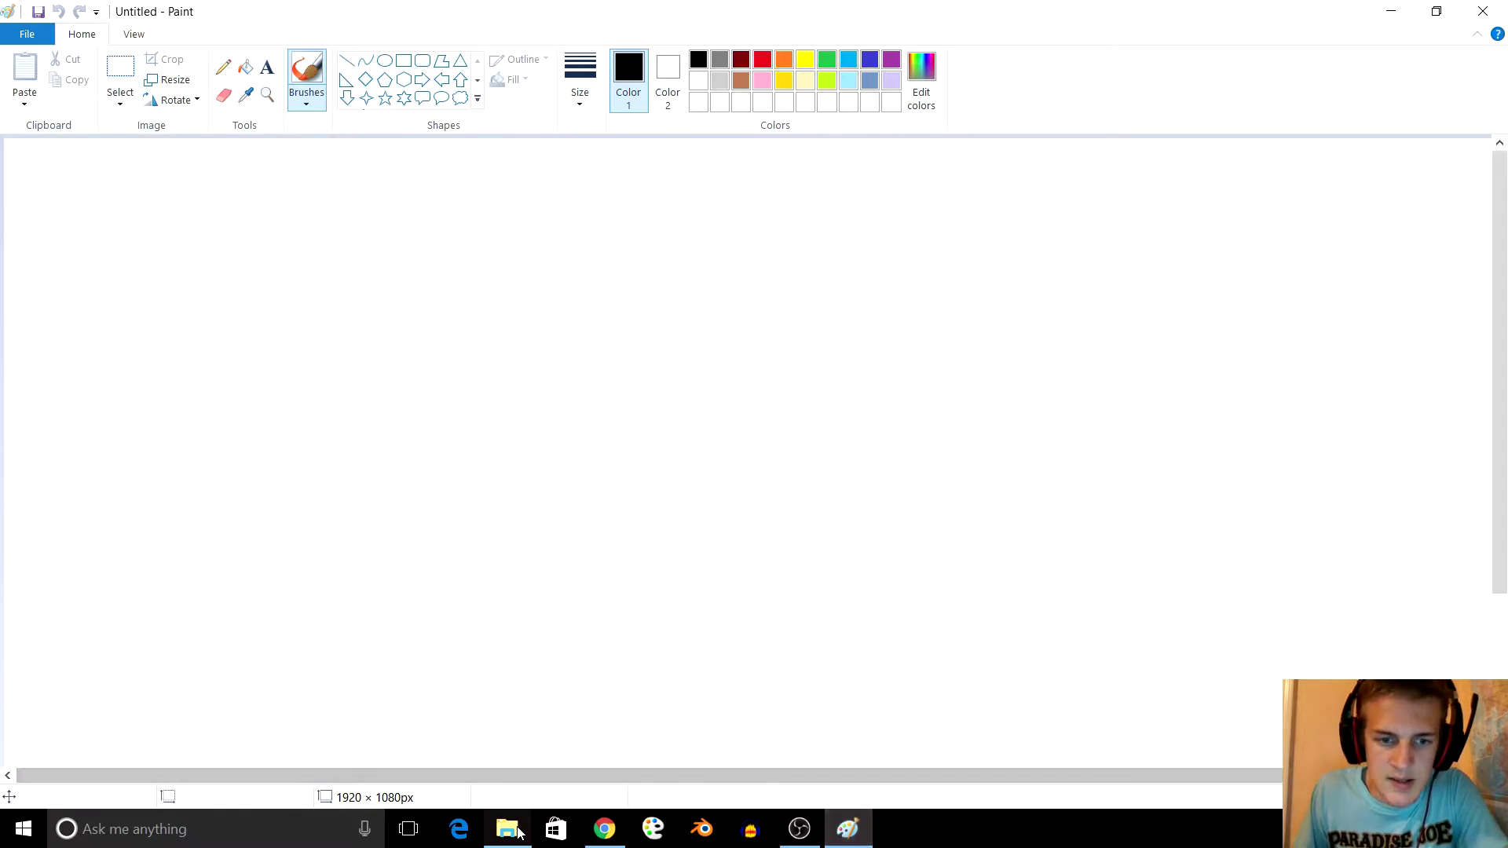
pyautogui.moveTo(1163, 354); pyautogui.dragTo(259, 324)
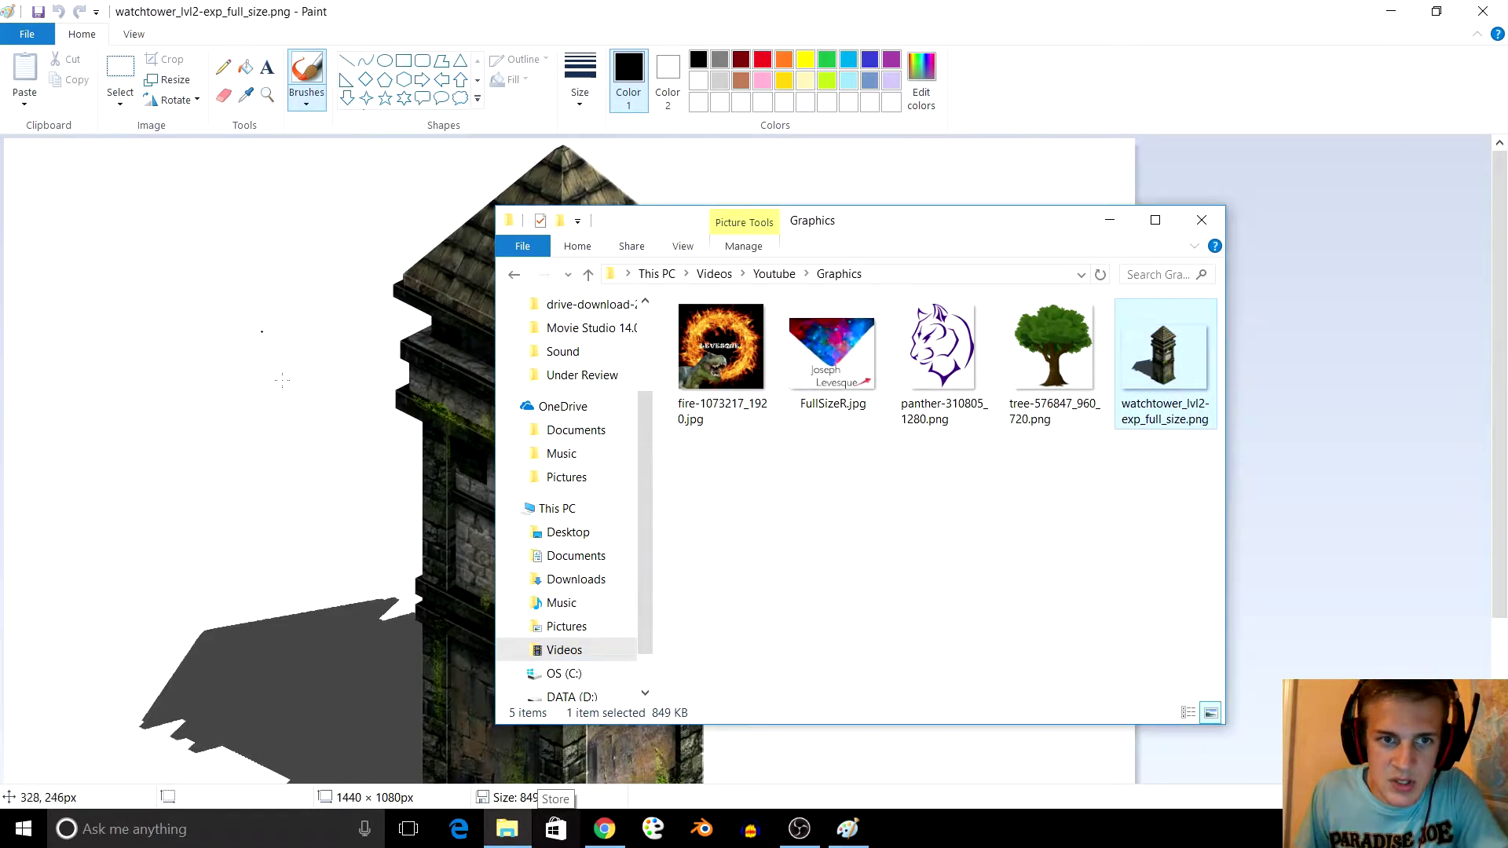
pyautogui.click(763, 17)
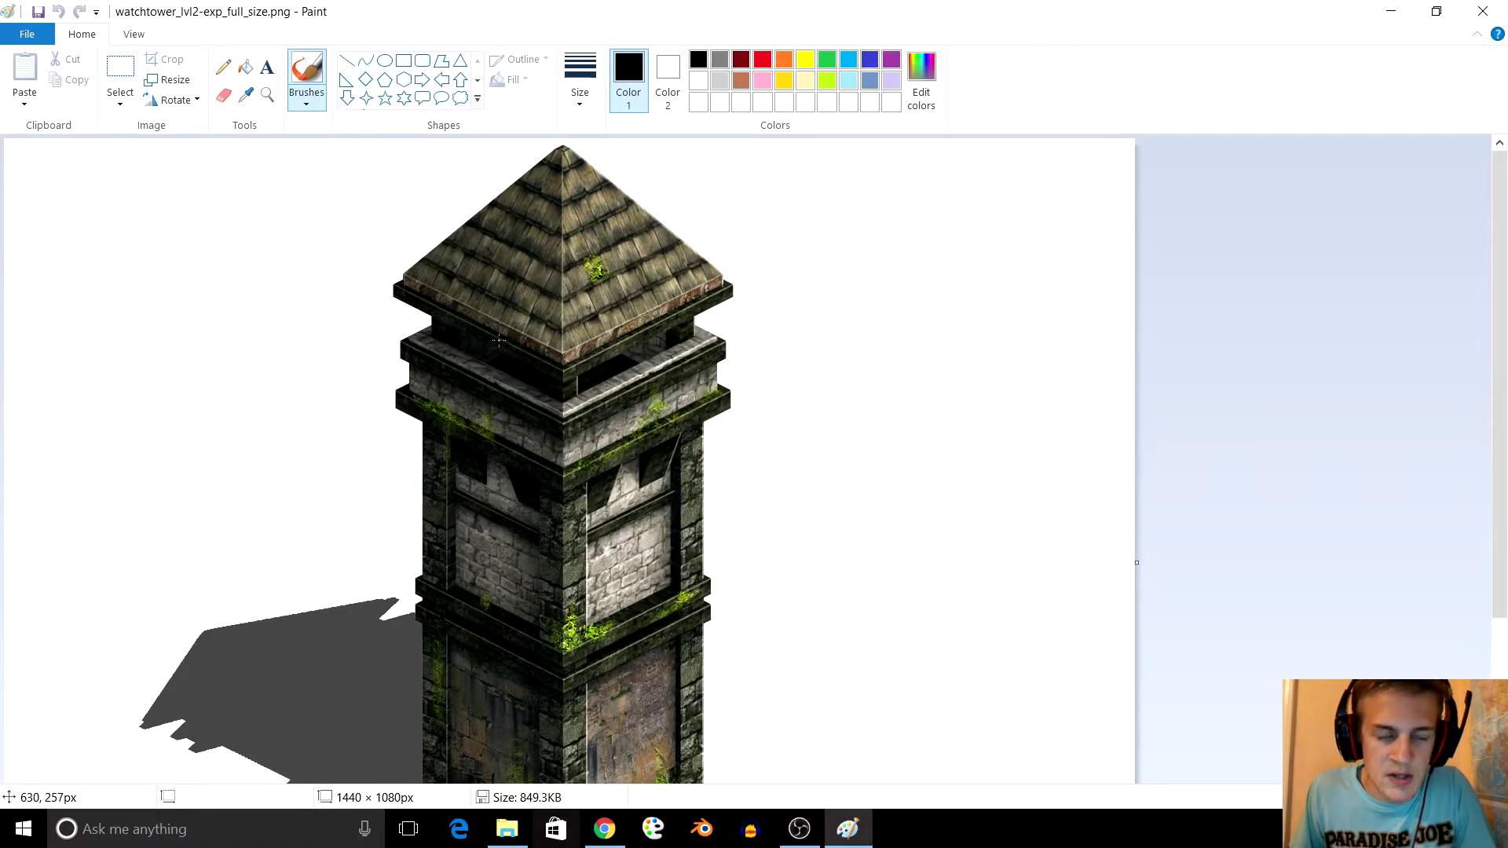
pyautogui.scroll(-1, 499, 341)
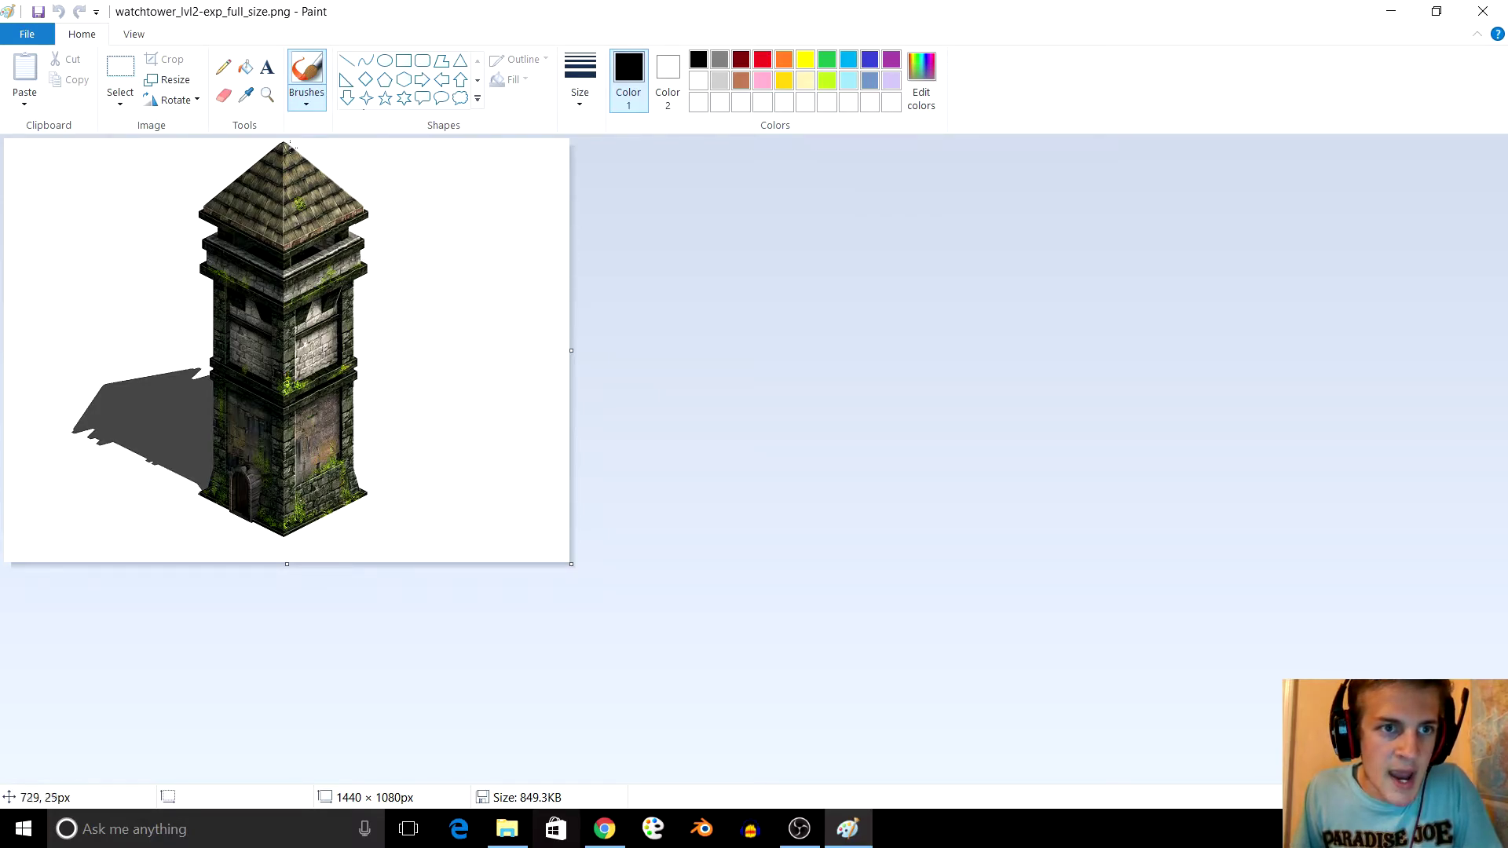
# Select the entire watchtower image and invert its colours
pyautogui.click(120, 104)
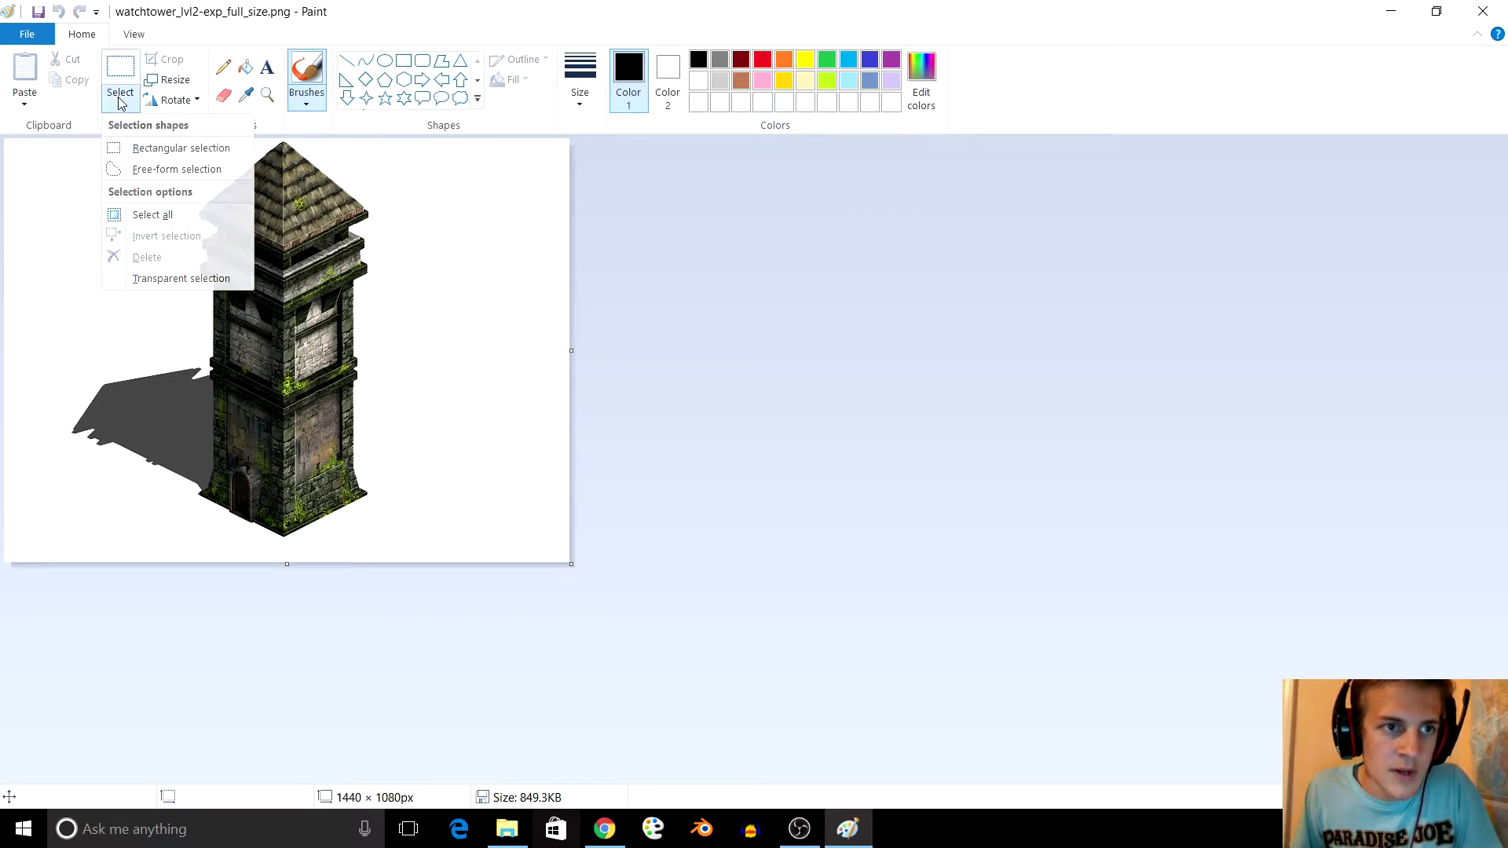
pyautogui.click(151, 214)
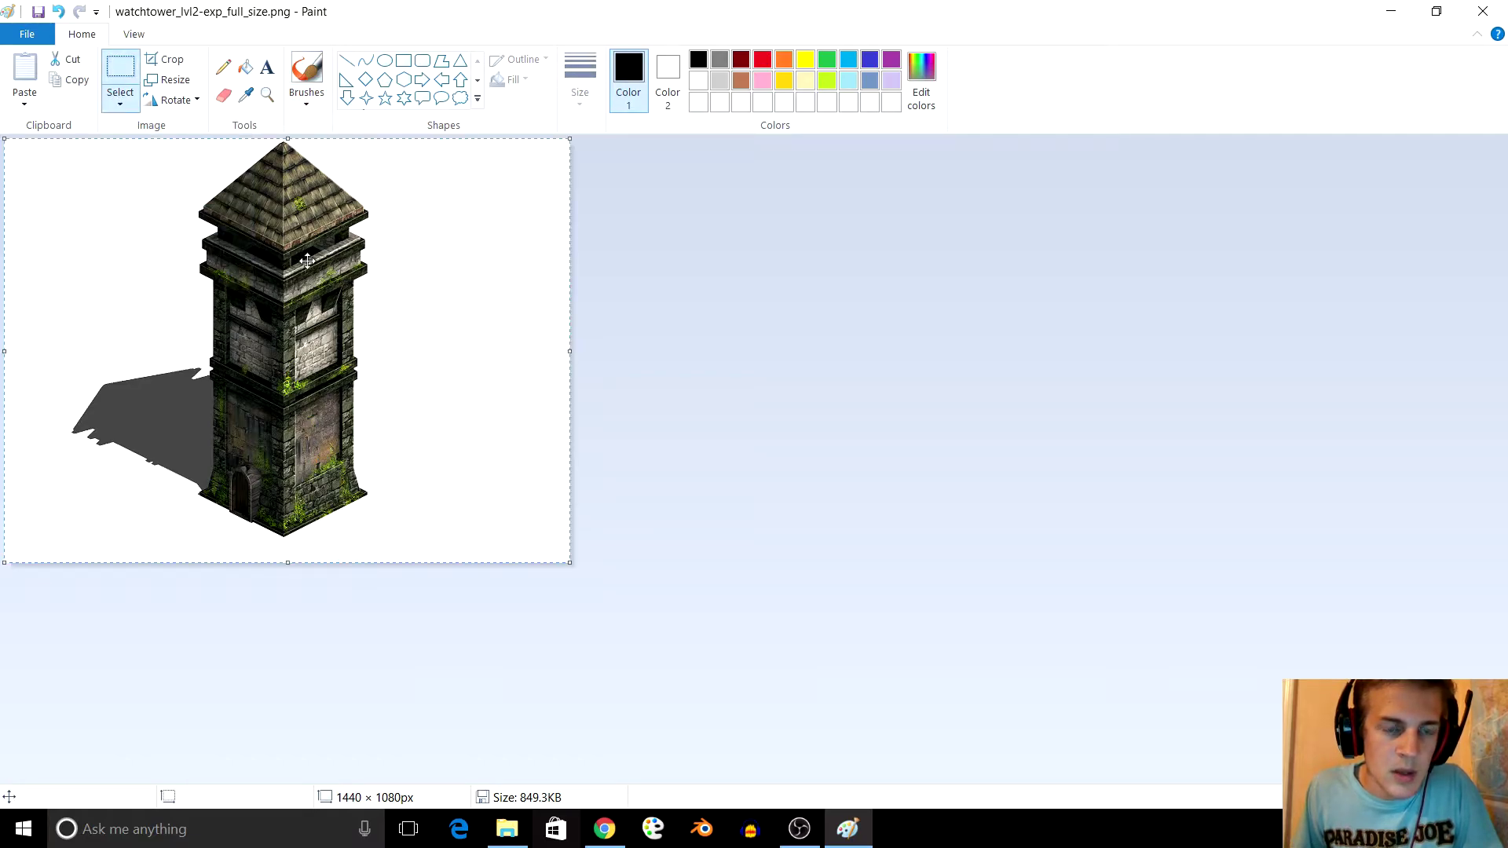
pyautogui.rightClick(344, 260)
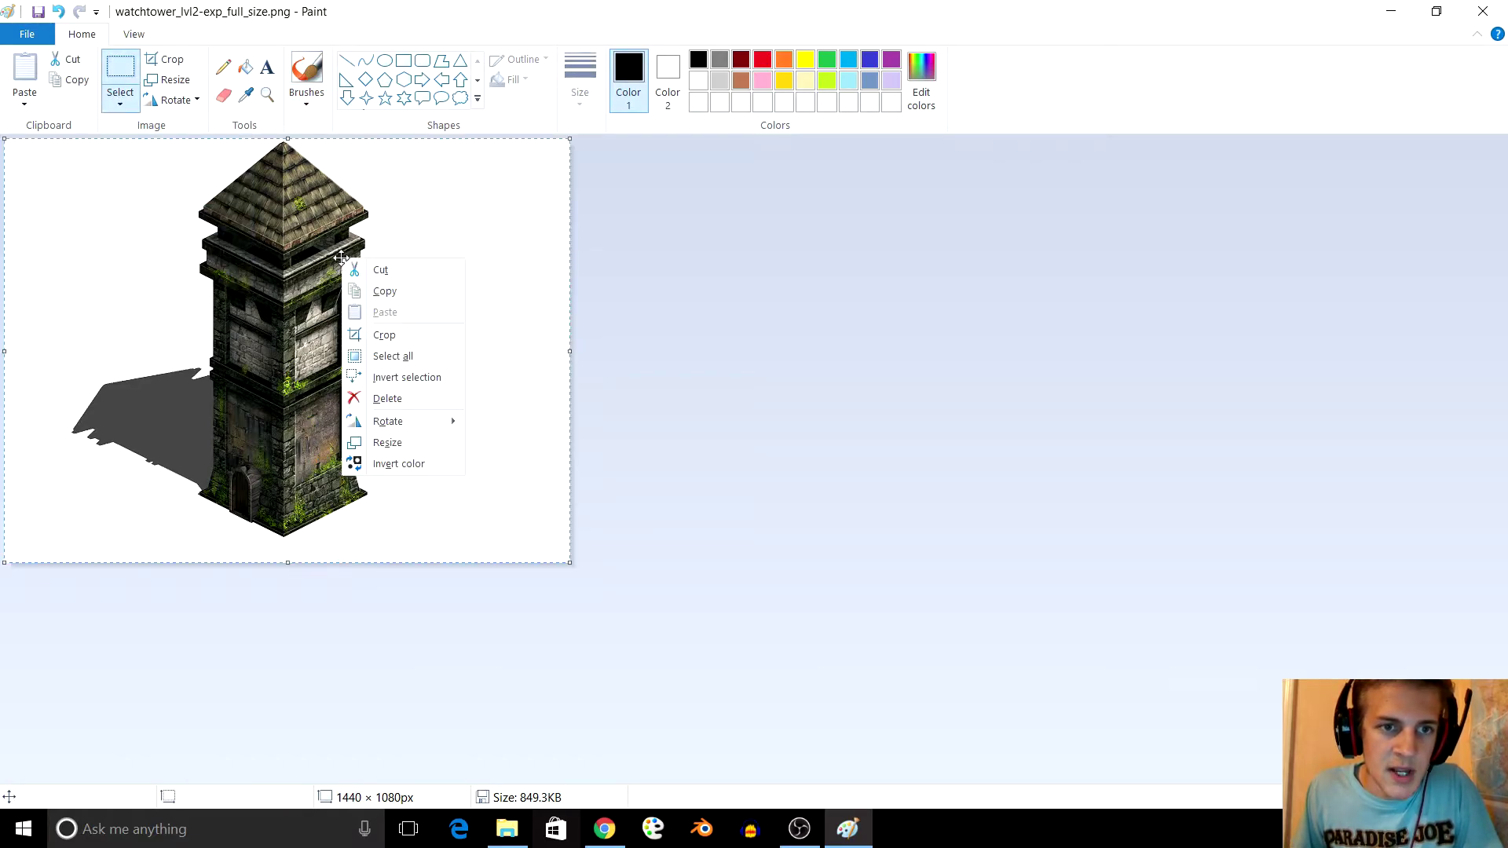
pyautogui.click(415, 466)
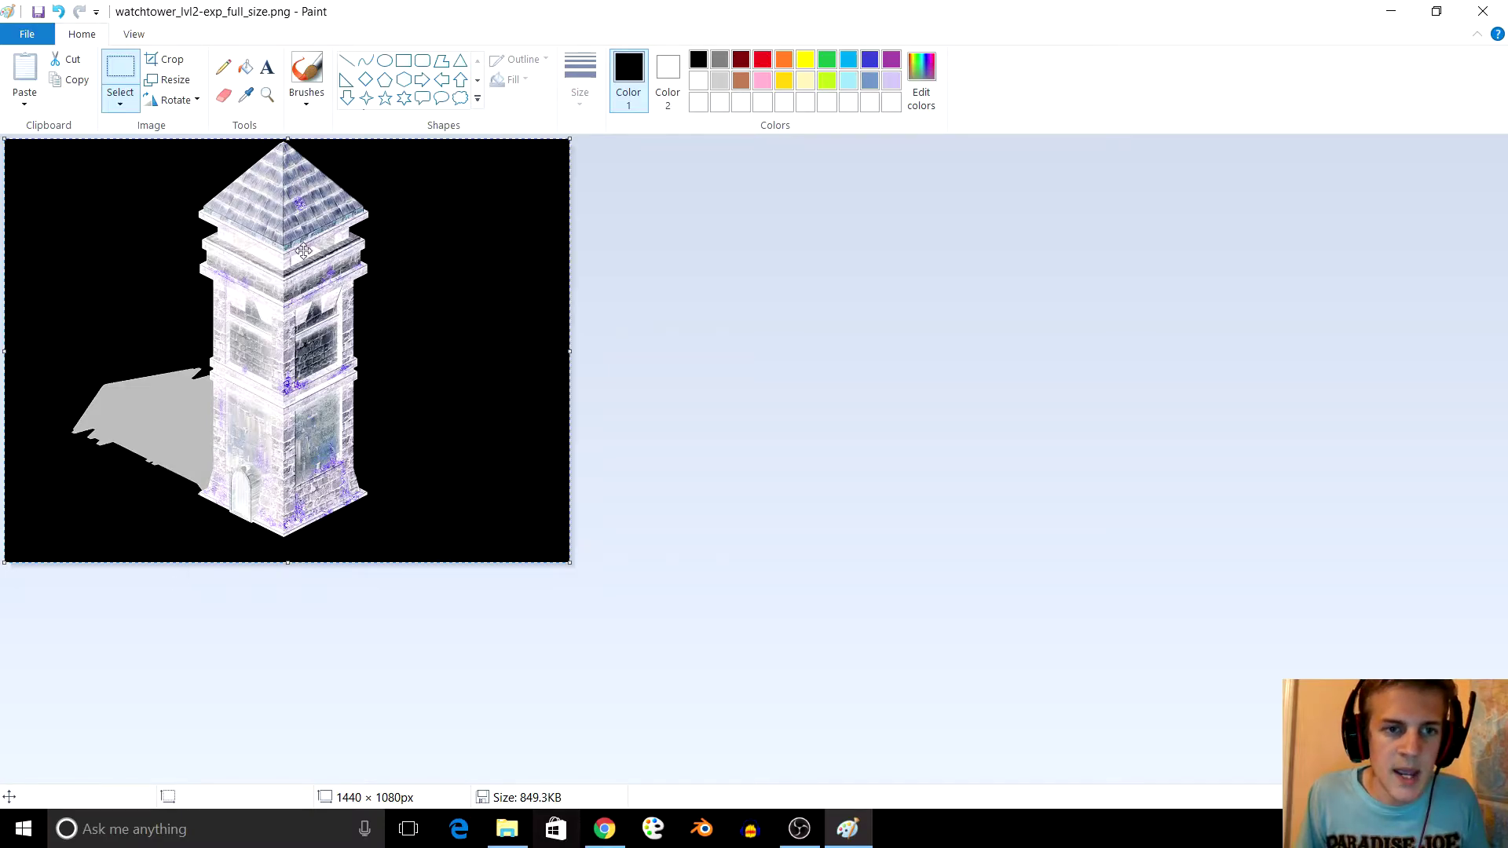
# Invert the watchtower colours back to the original and bring up the Graphics folder
pyautogui.rightClick(384, 321)
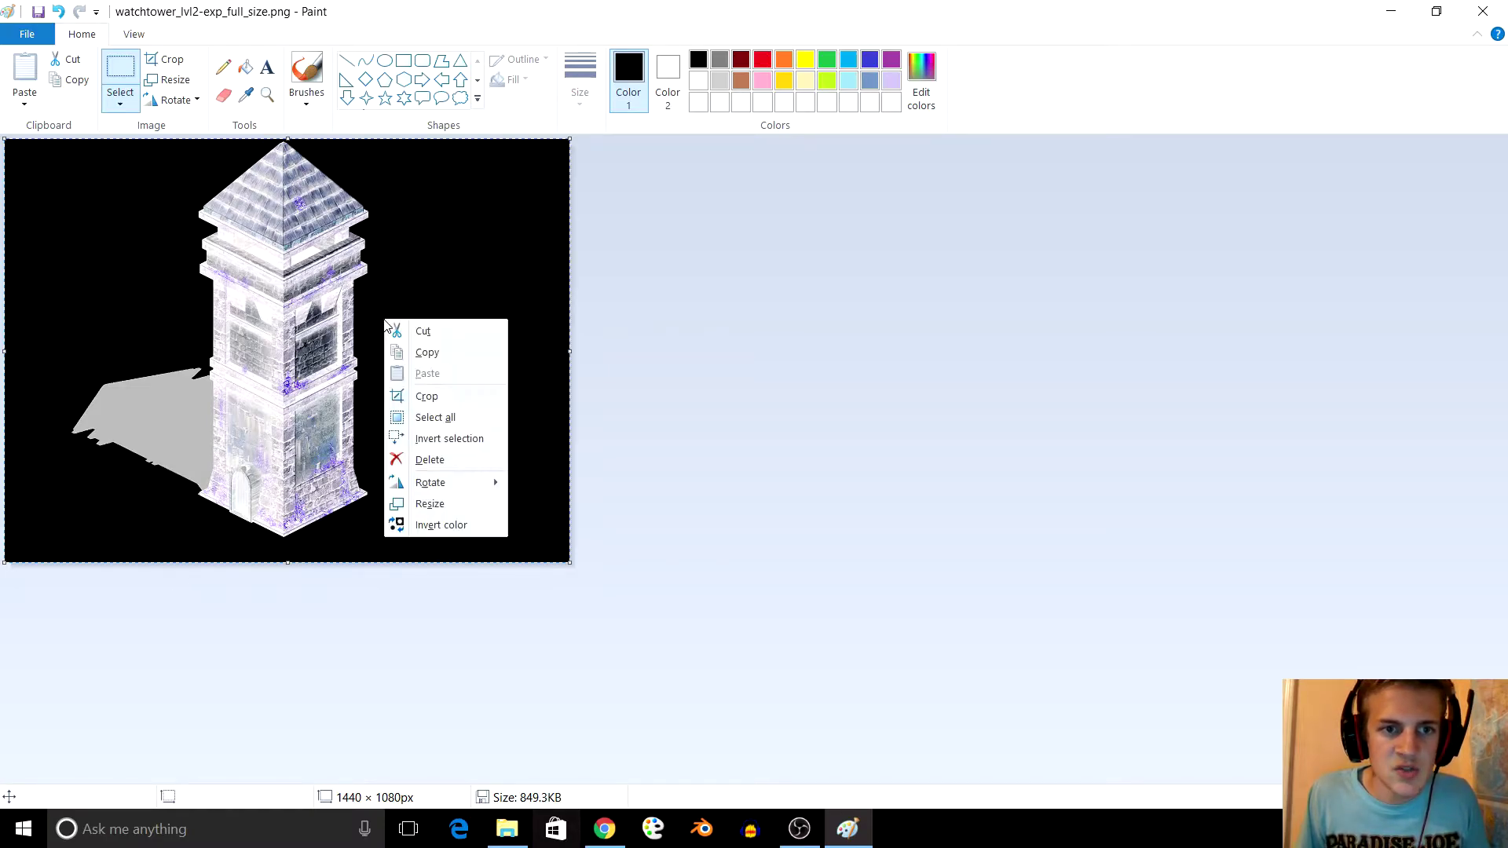
pyautogui.click(438, 526)
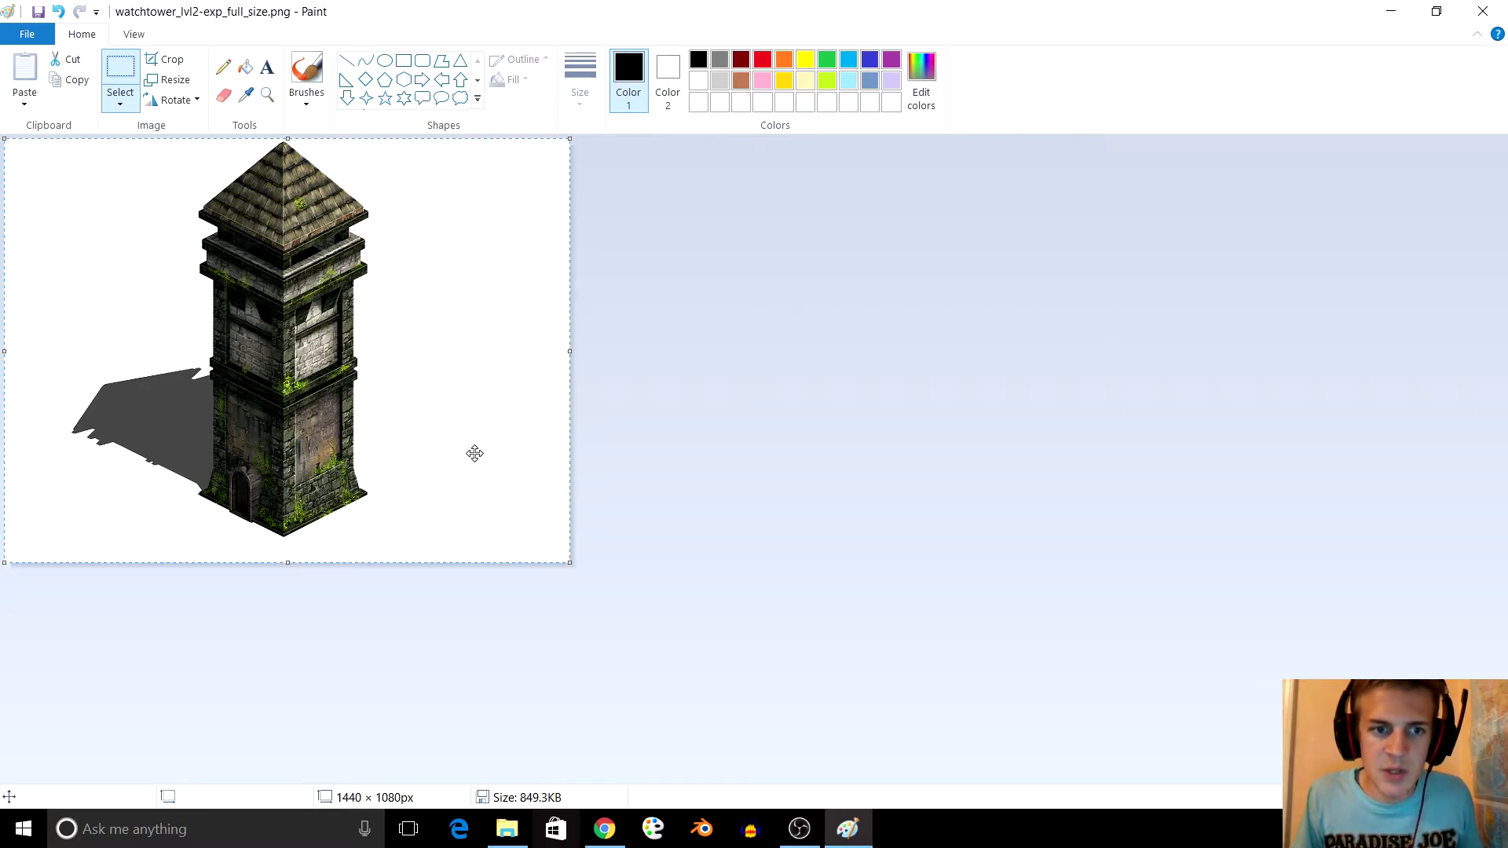
pyautogui.click(507, 829)
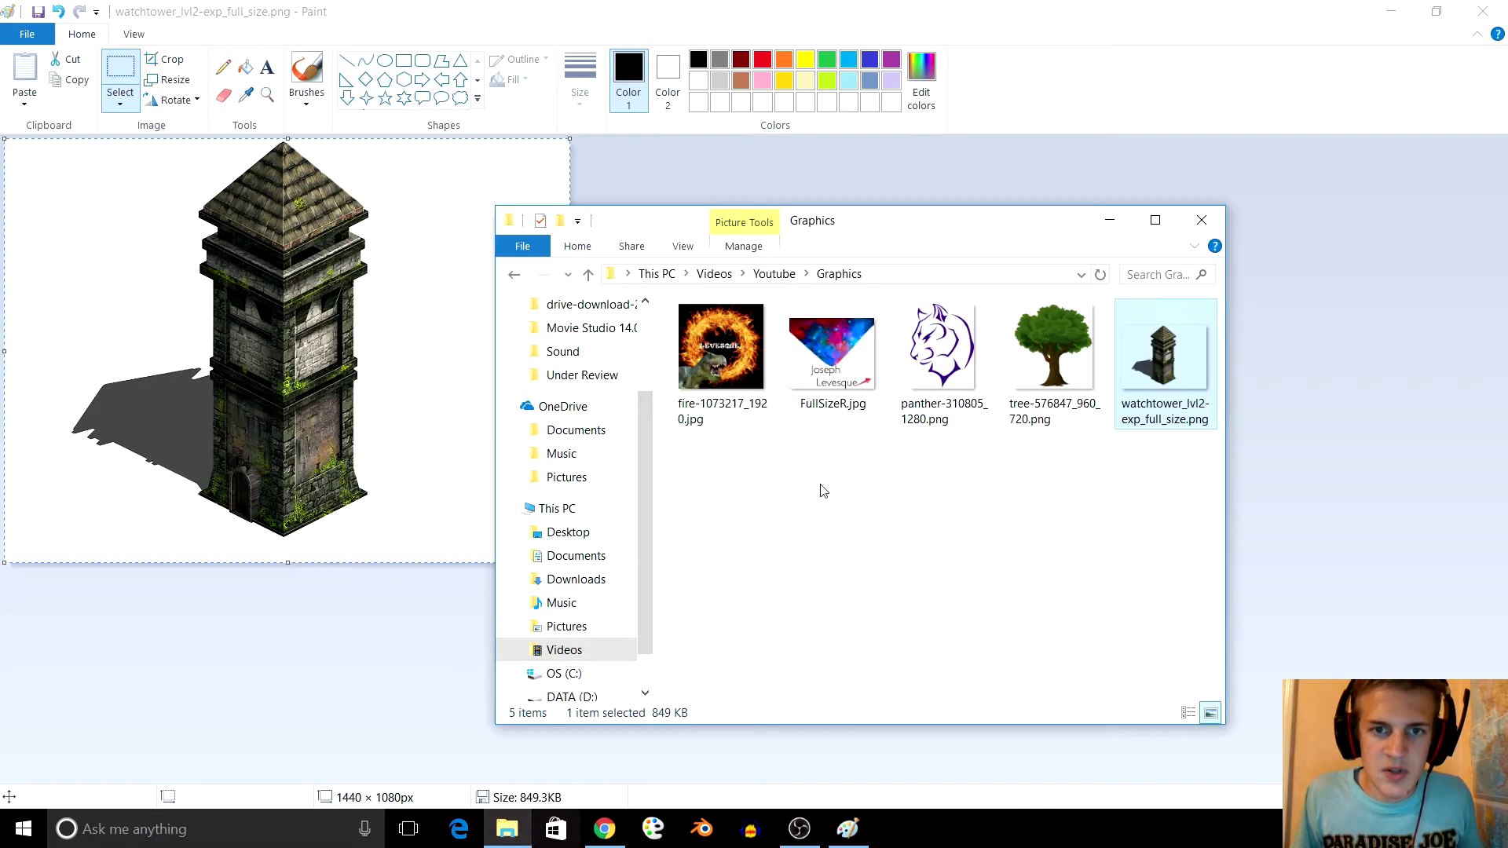
# Open the tree PNG, discarding watchtower changes, and invert the whole tree's colours
pyautogui.moveTo(1042, 392); pyautogui.dragTo(430, 390)
pyautogui.click(788, 429)
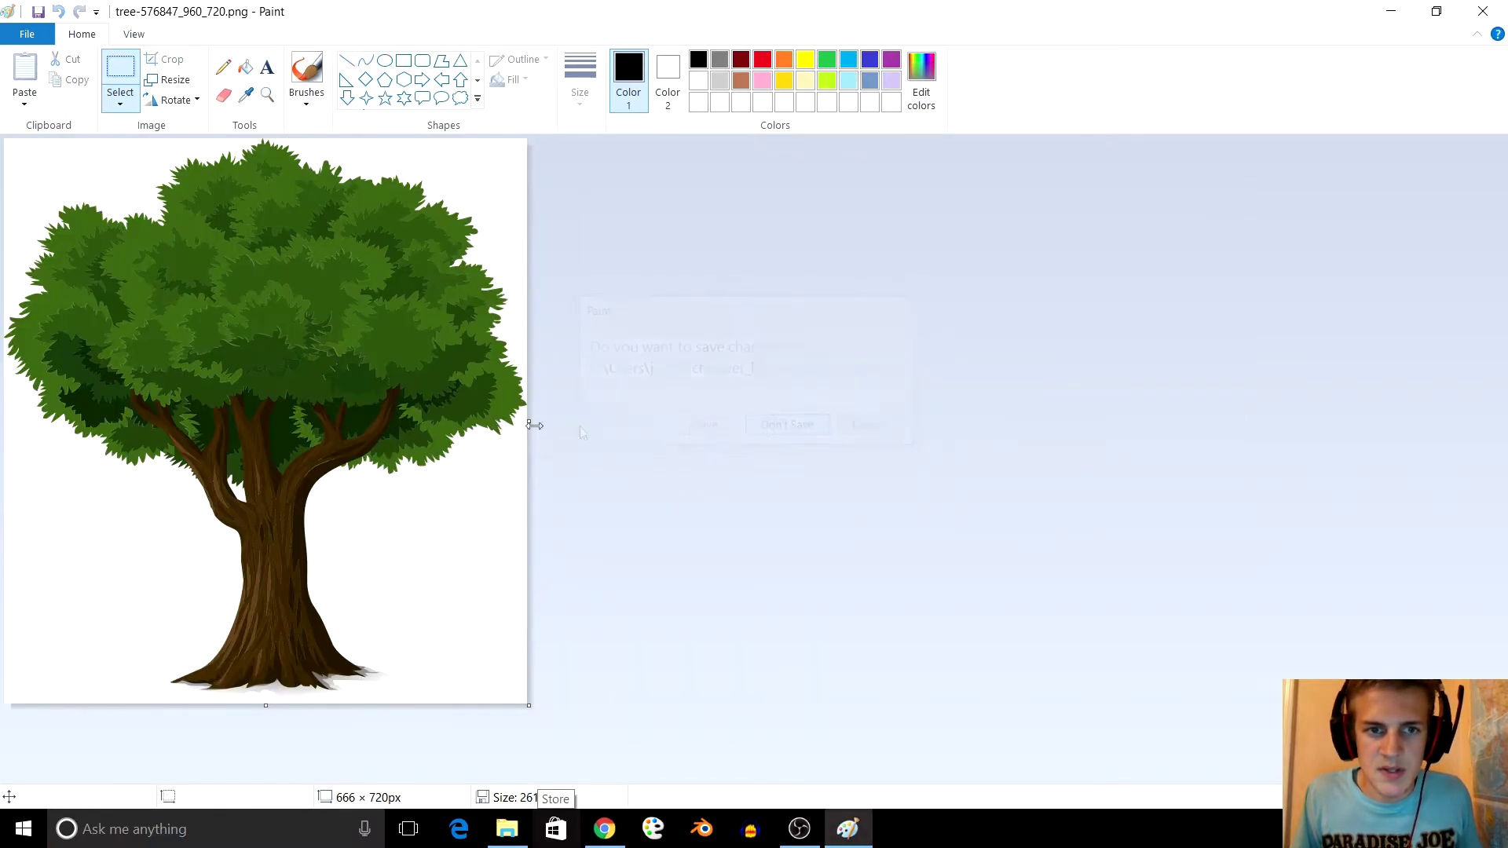
pyautogui.hotkey('ctrl', 'a')
pyautogui.rightClick(358, 351)
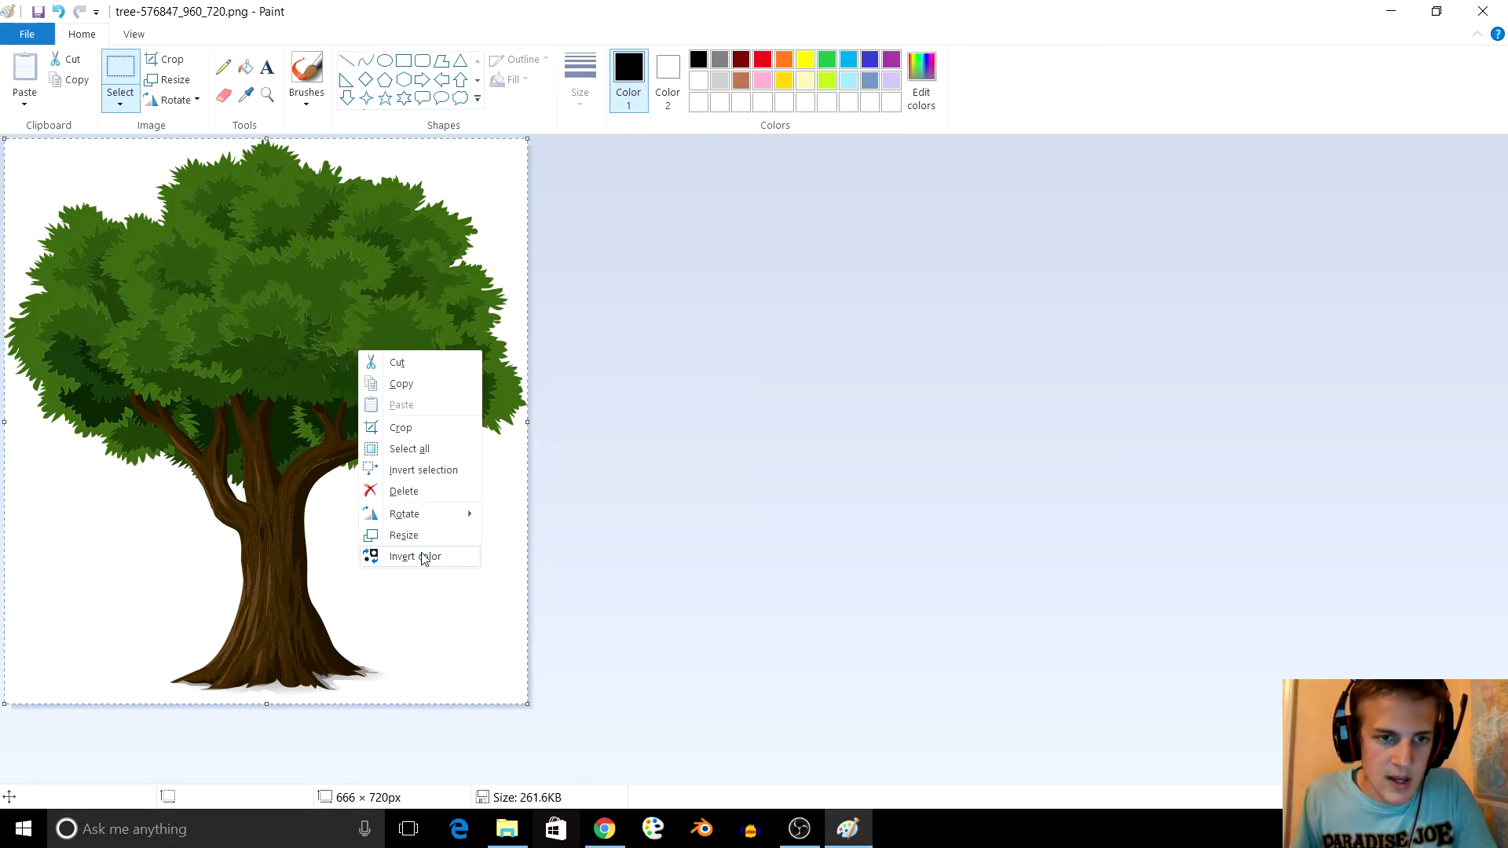
pyautogui.click(425, 558)
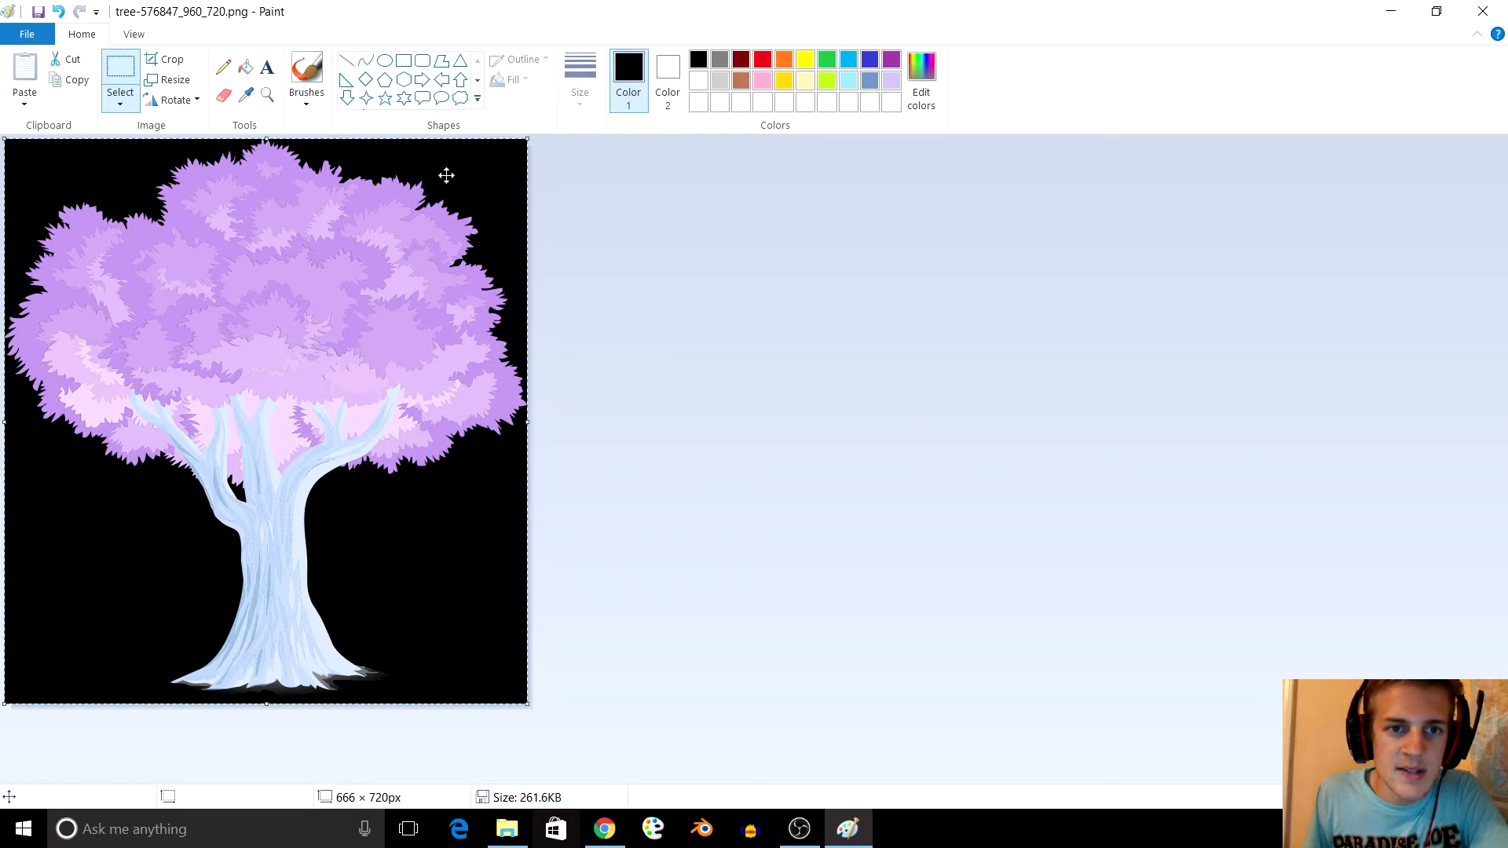
pyautogui.click(245, 67)
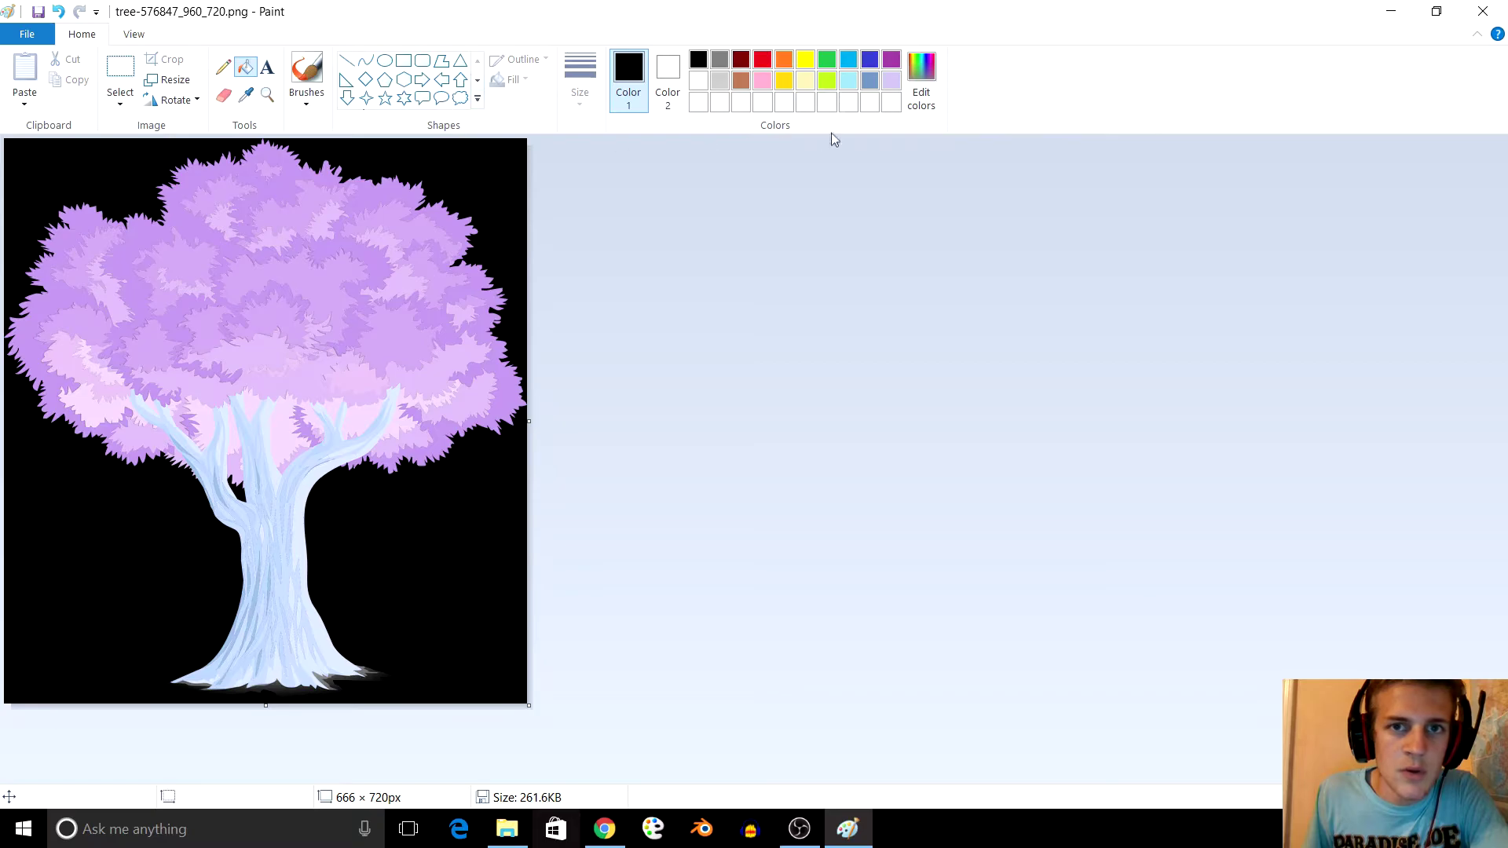
pyautogui.click(707, 81)
pyautogui.click(514, 166)
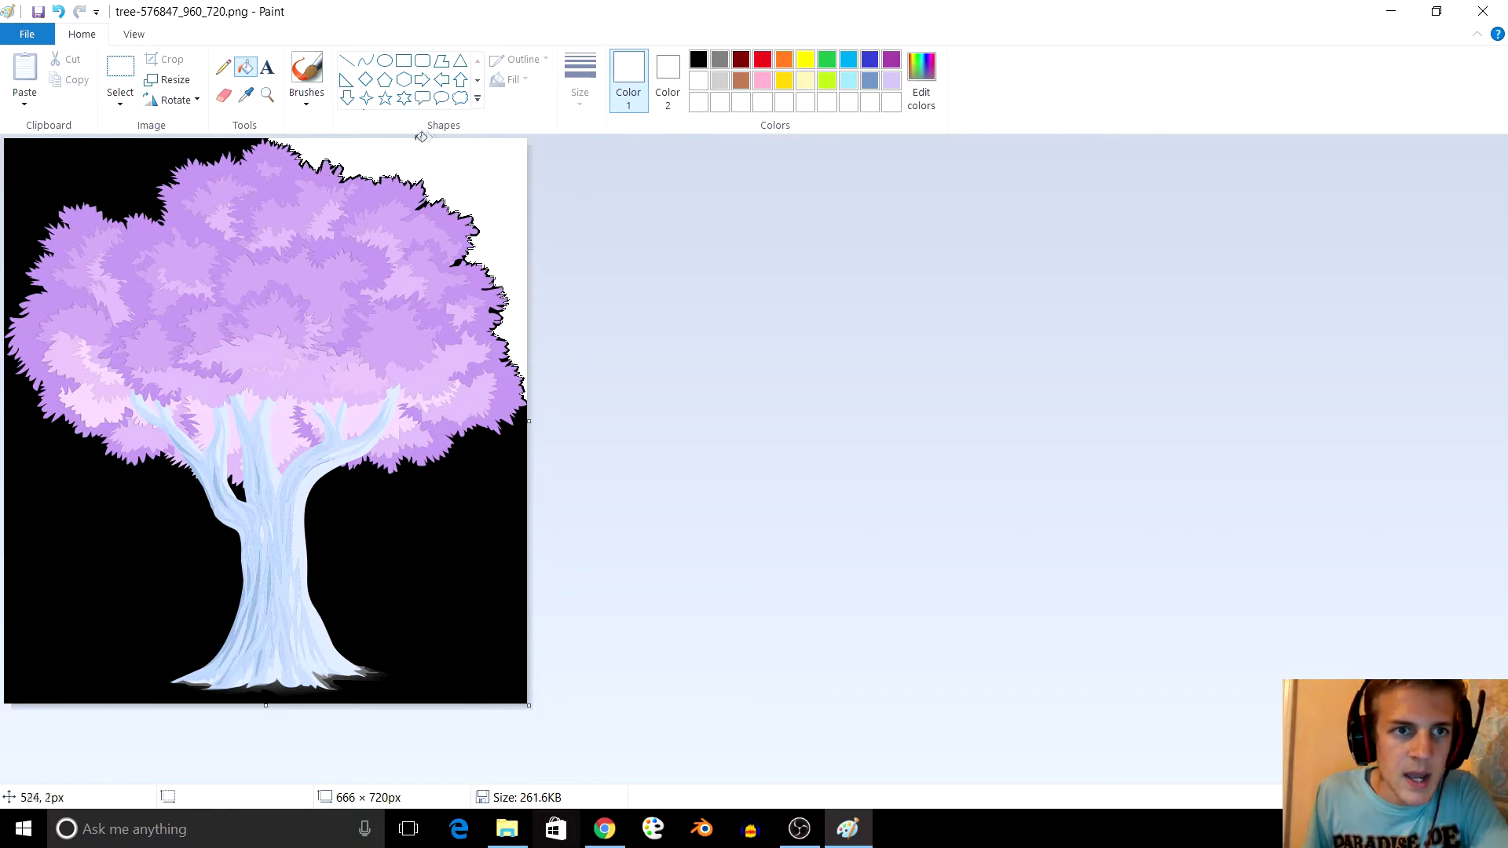
pyautogui.hotkey('ctrl', 'z')
pyautogui.click(376, 508)
pyautogui.hotkey('ctrl', 'z')
pyautogui.click(71, 176)
pyautogui.click(359, 180)
pyautogui.click(120, 533)
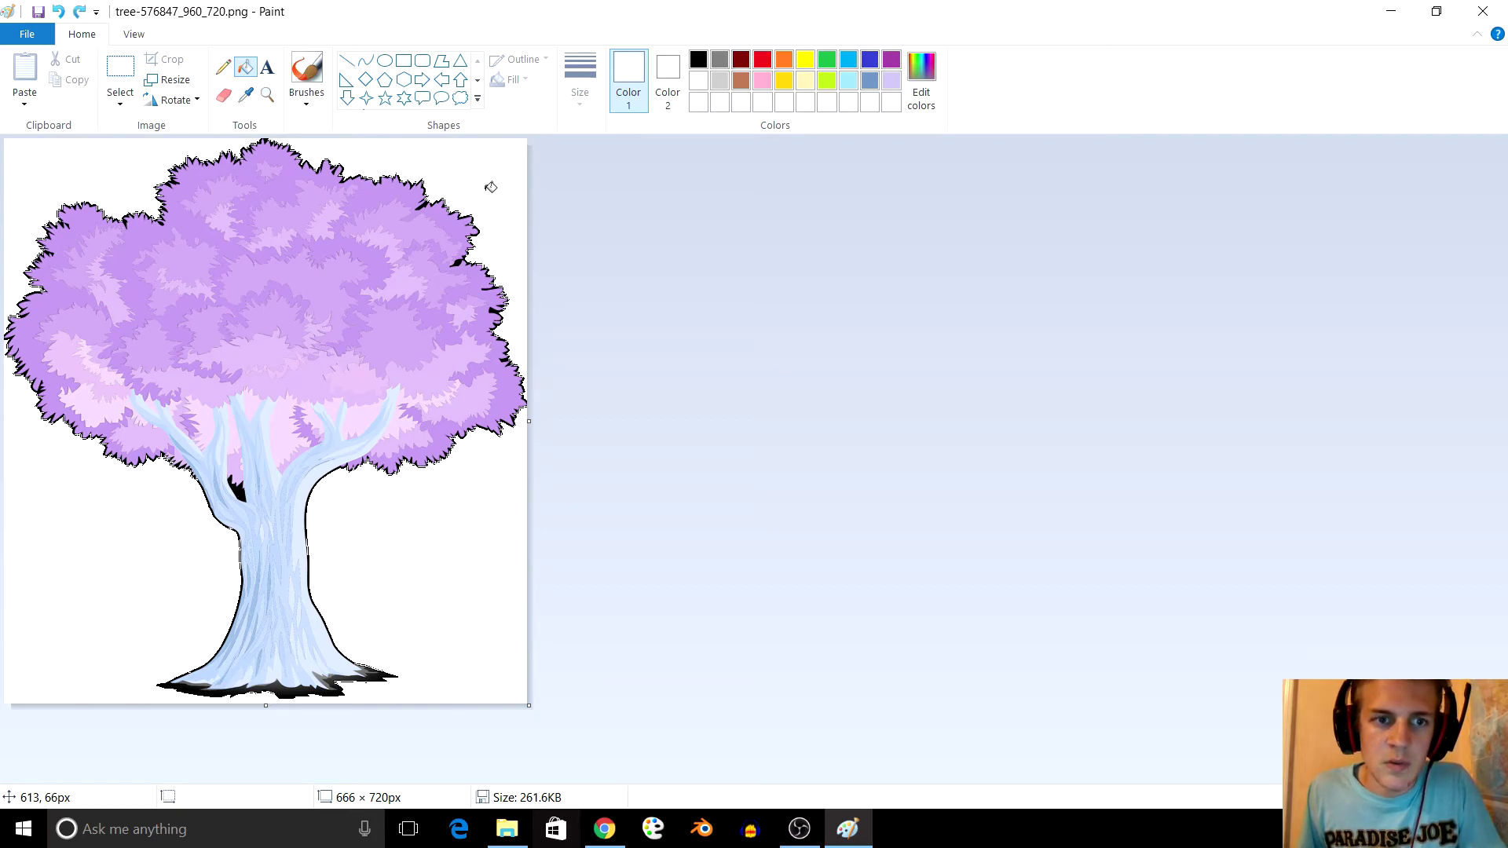
pyautogui.click(490, 186)
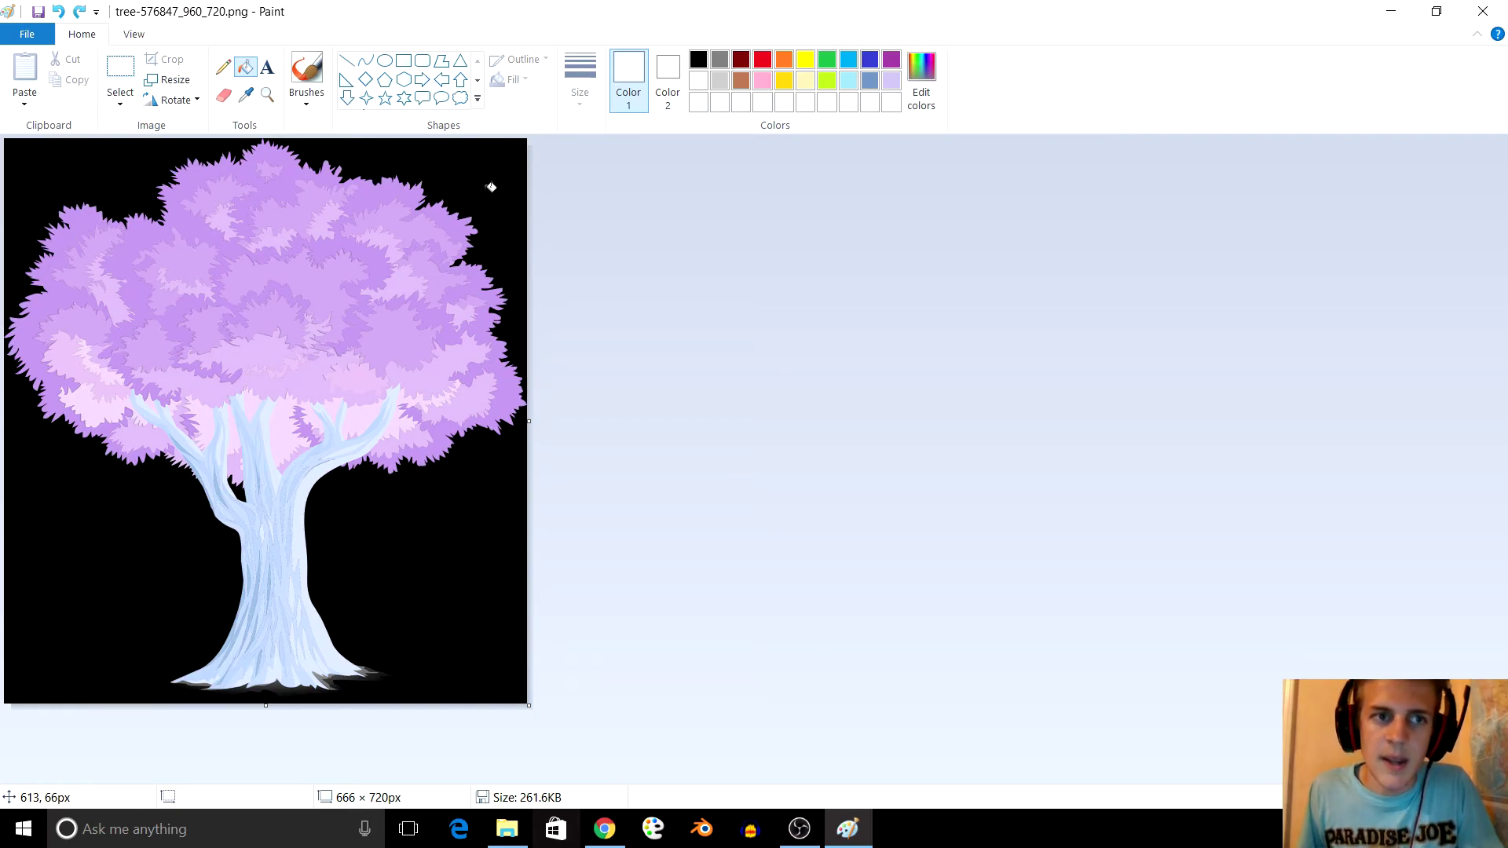